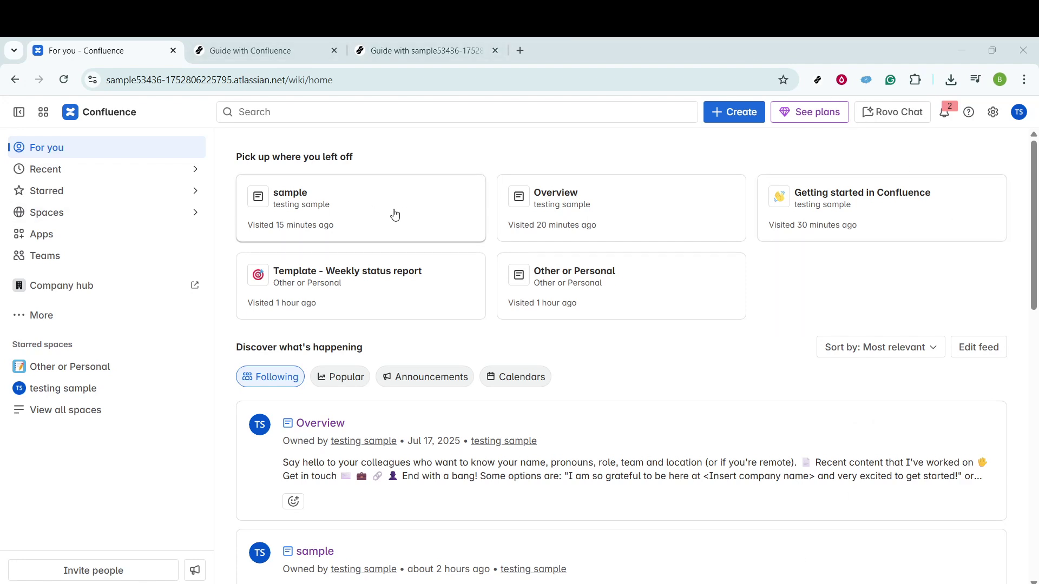
Step: Open the Spaces flyout listing starred and recent spaces
left_click(61, 215)
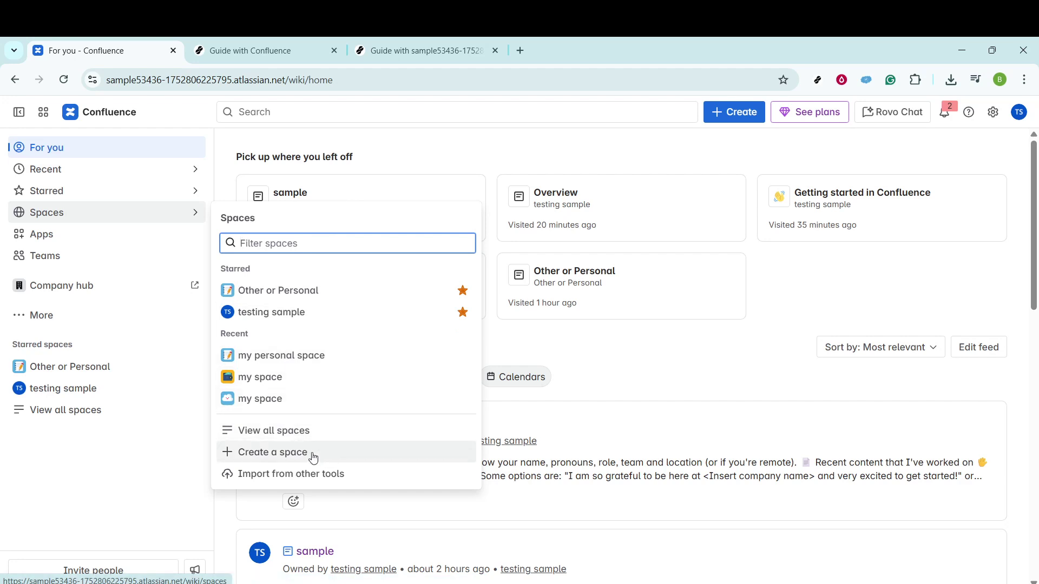
Step: Start a new space named 'sample space1'
left_click(288, 453)
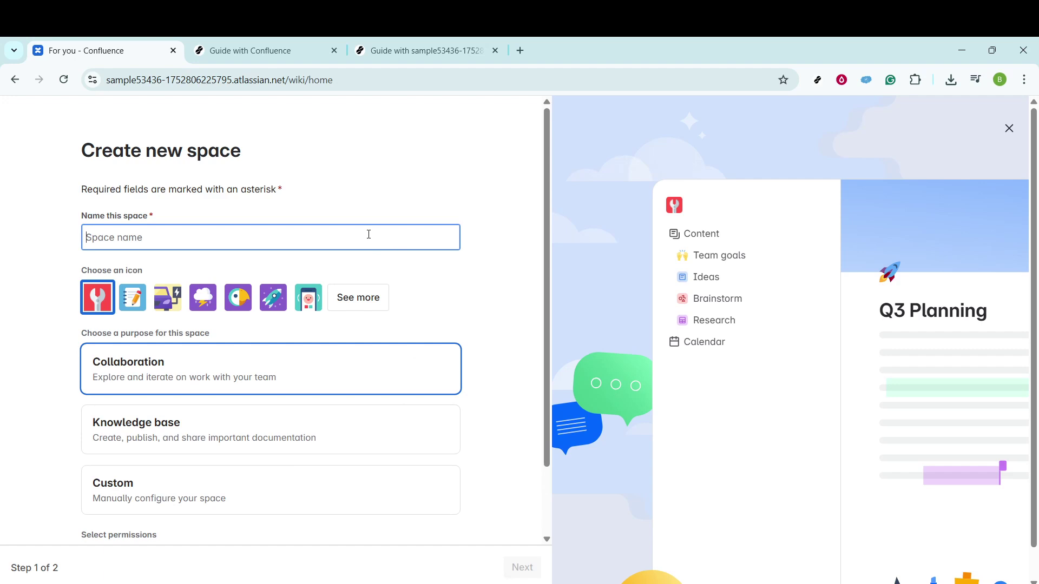
type("s")
type("ample ")
type("spac")
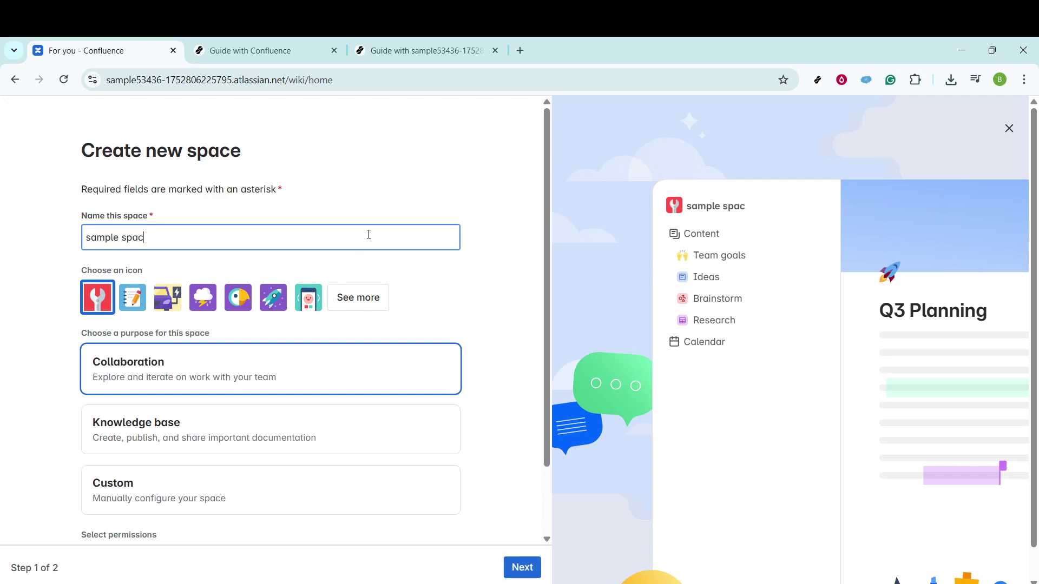
type("e1")
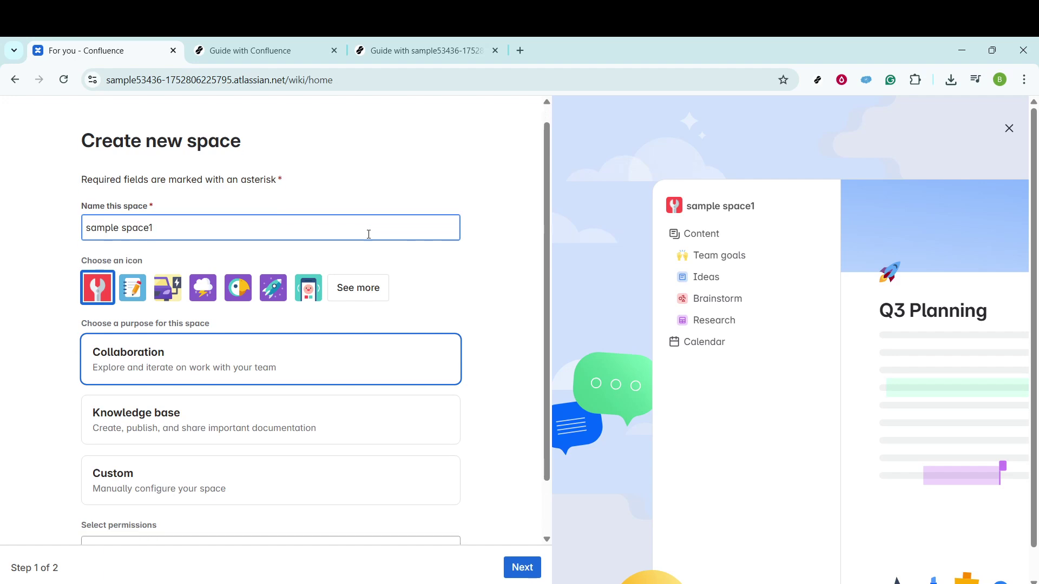
scroll(368, 233, "down", 2)
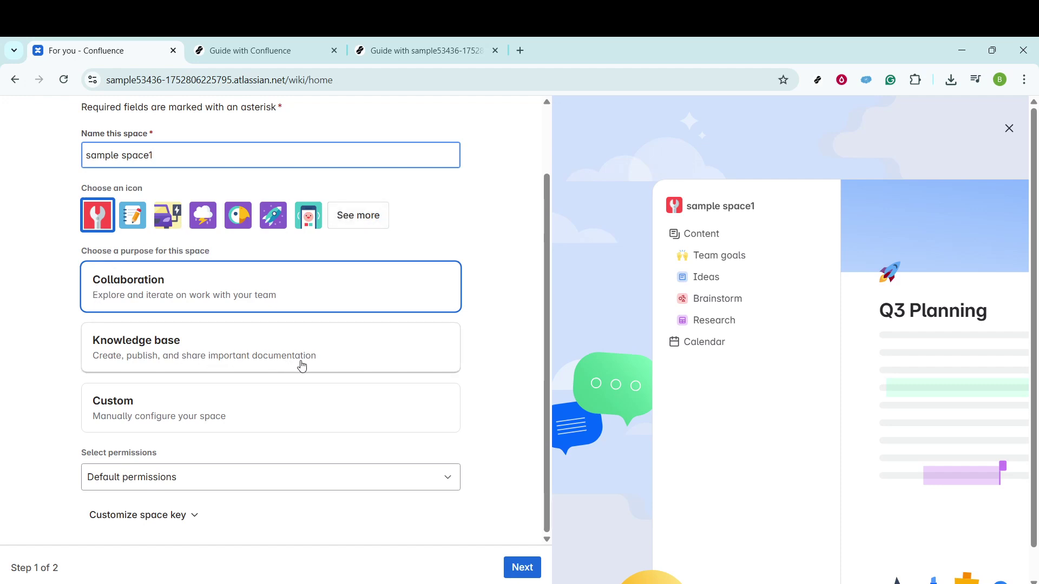
Step: Choose Knowledge base as the new space's purpose
left_click(169, 362)
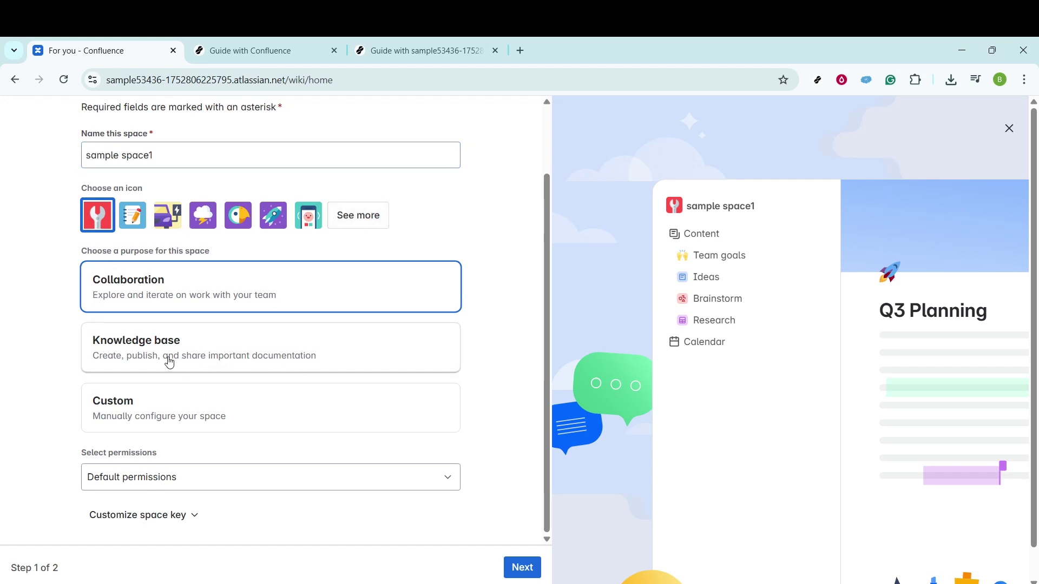
left_click(169, 362)
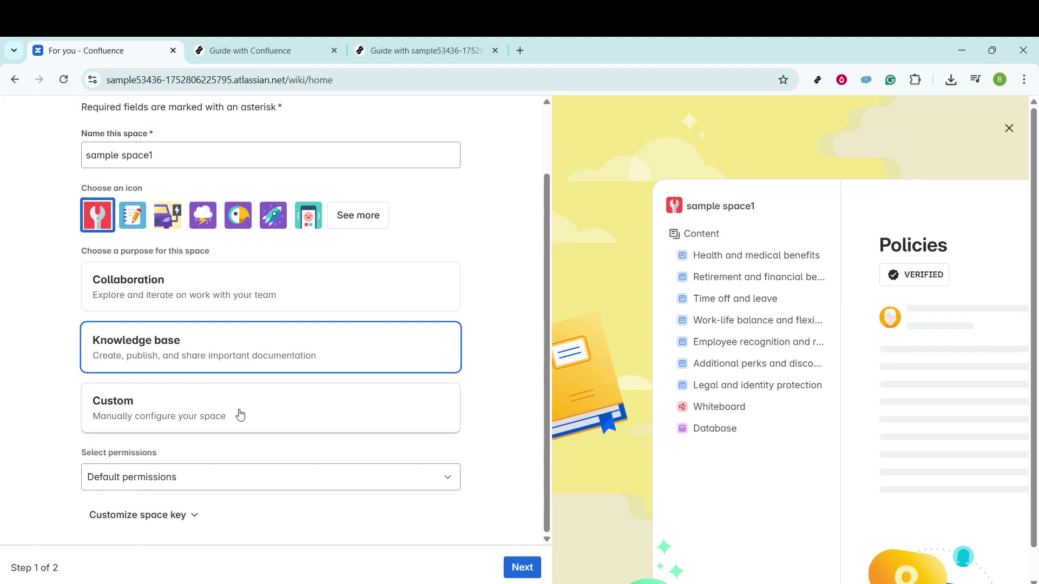
left_click(325, 489)
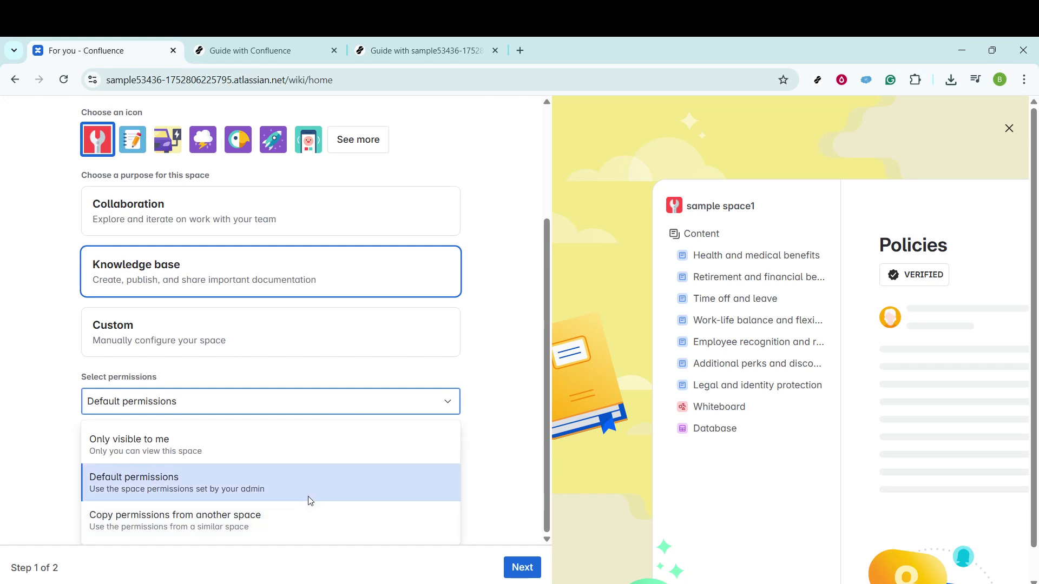
left_click(310, 500)
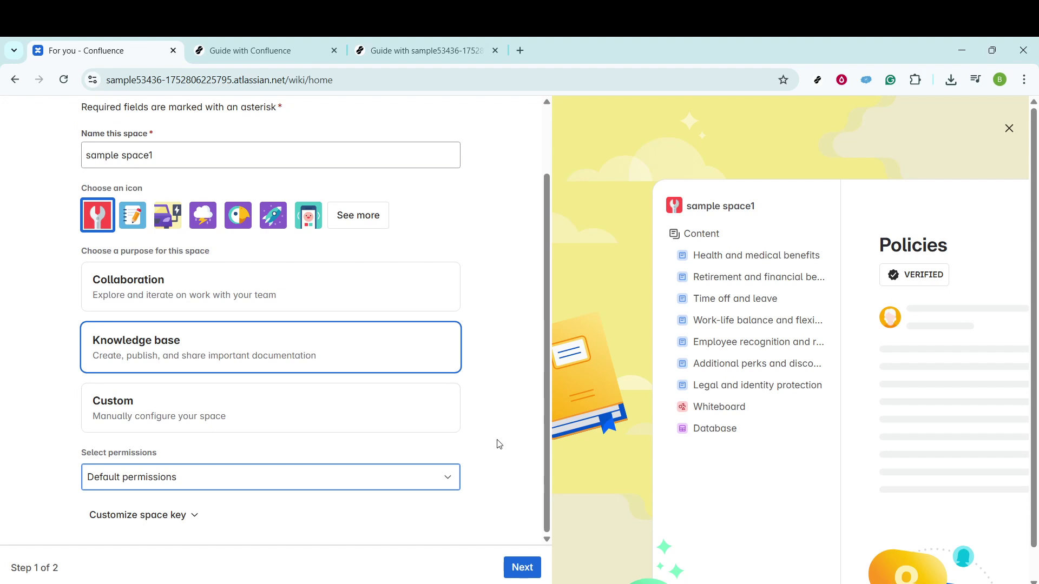
Step: Continue to step 2 and review the knowledge base's included feature toggles
left_click(517, 565)
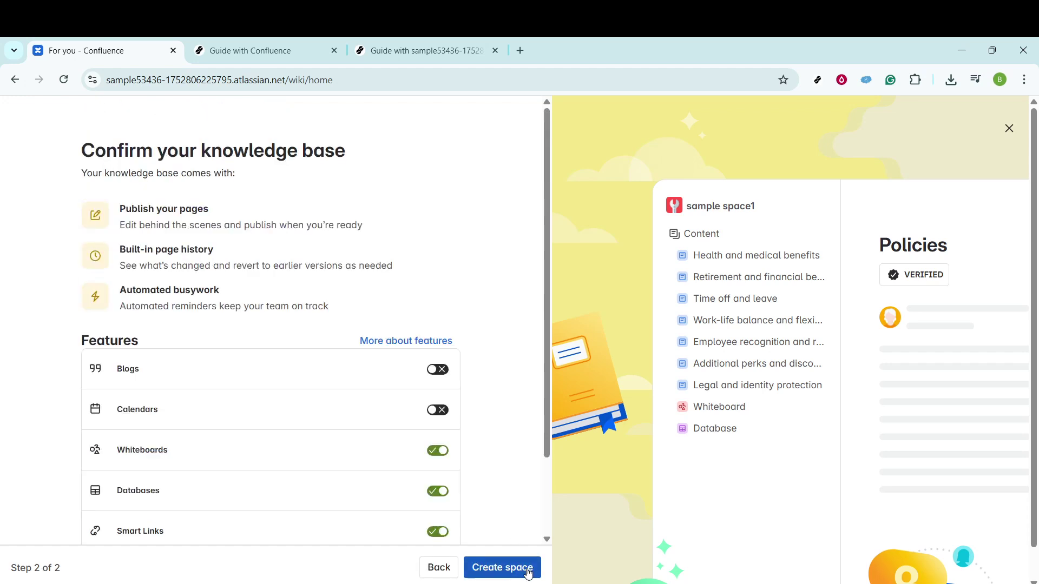
scroll(520, 373, "down", 1)
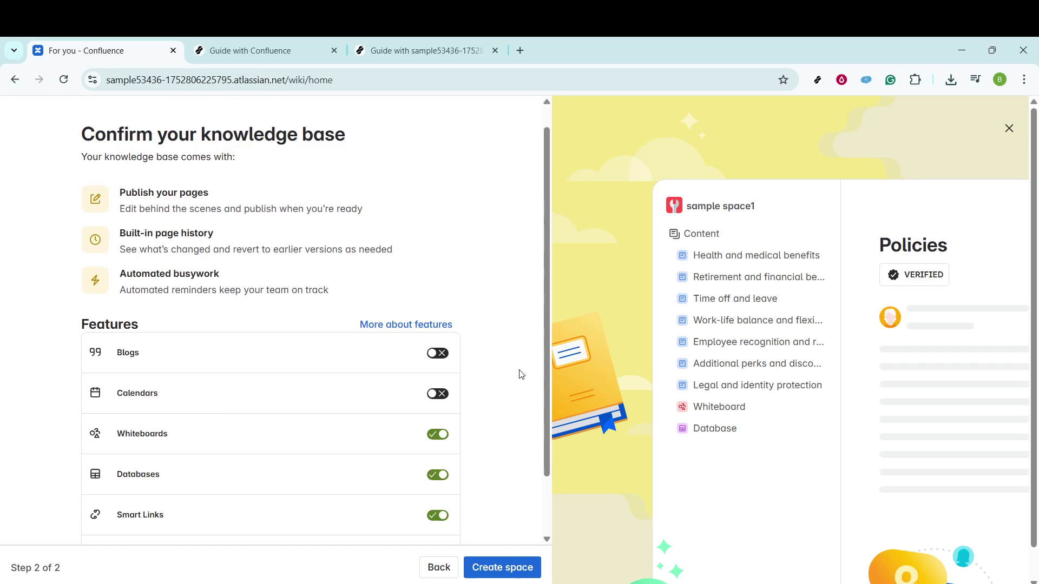
scroll(522, 375, "down", 1)
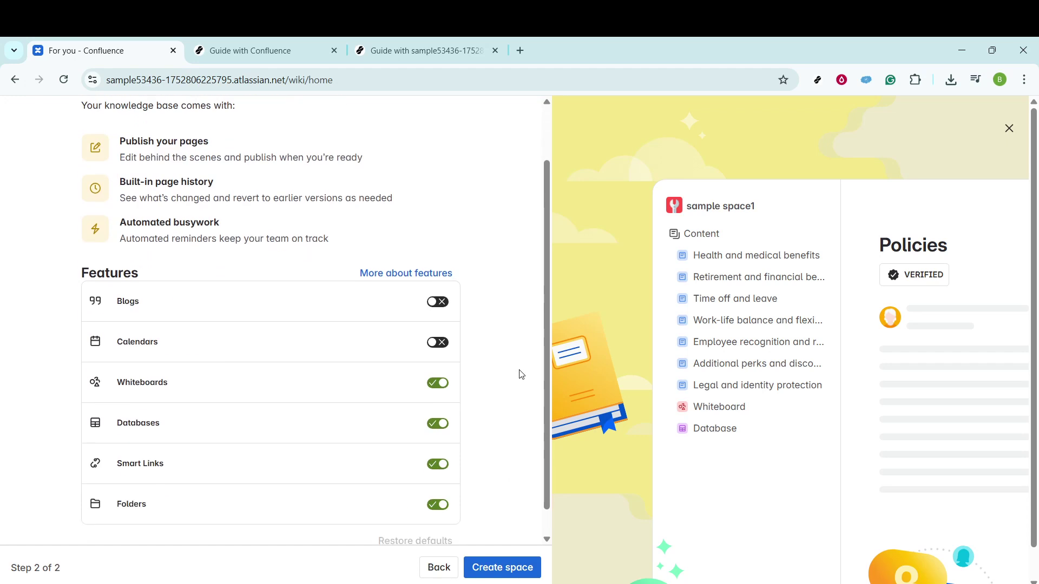